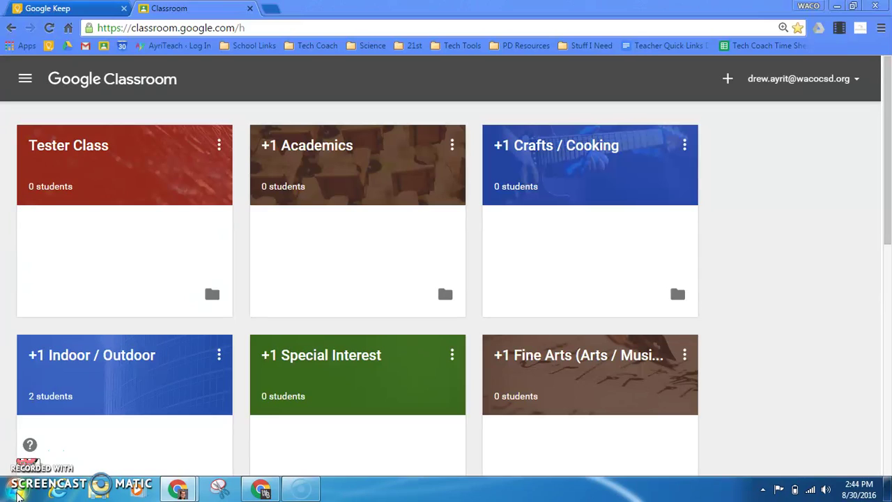
Search the computer's programs for "snippin" and show the options for pinning the Snipping Tool.
{"action": "left_click", "coordinate": [19, 492]}
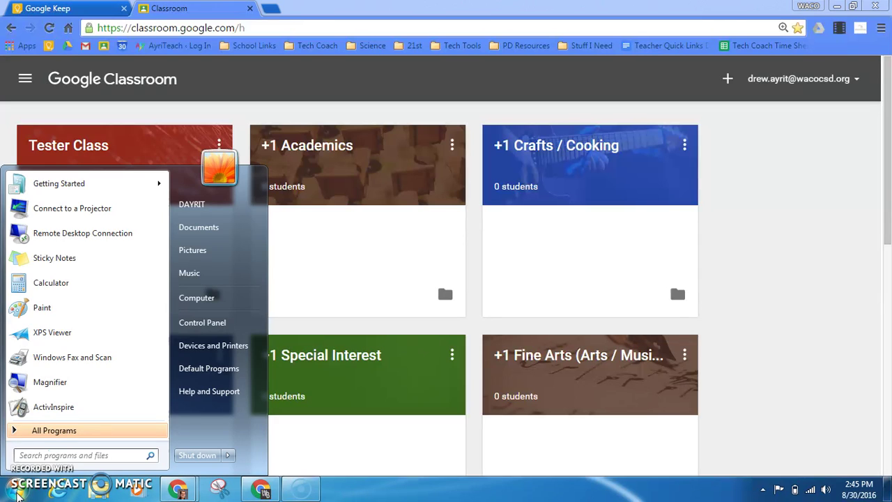
{"action": "left_click", "coordinate": [85, 457]}
{"action": "type", "text": "snippin"}
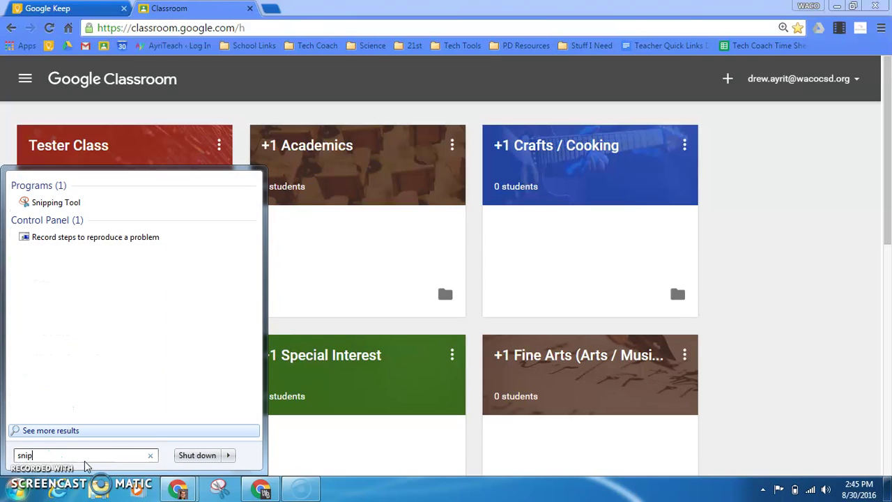
{"action": "left_click", "coordinate": [56, 205]}
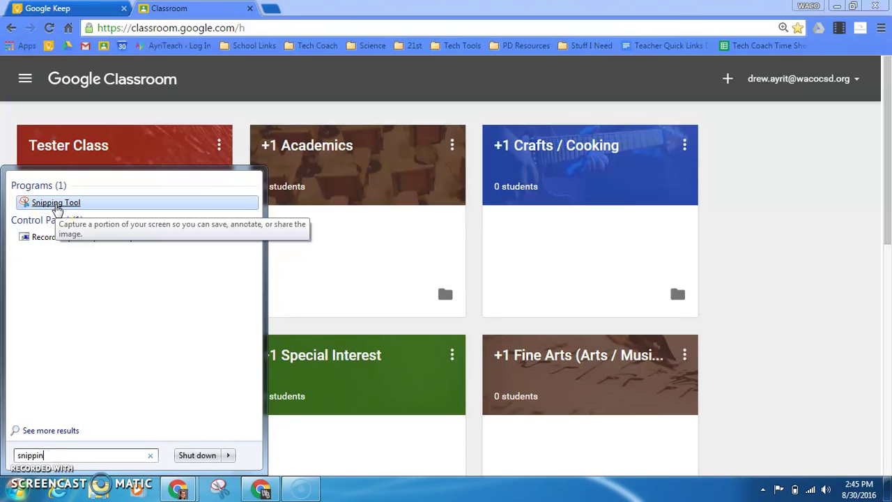
{"action": "right_click", "coordinate": [56, 209]}
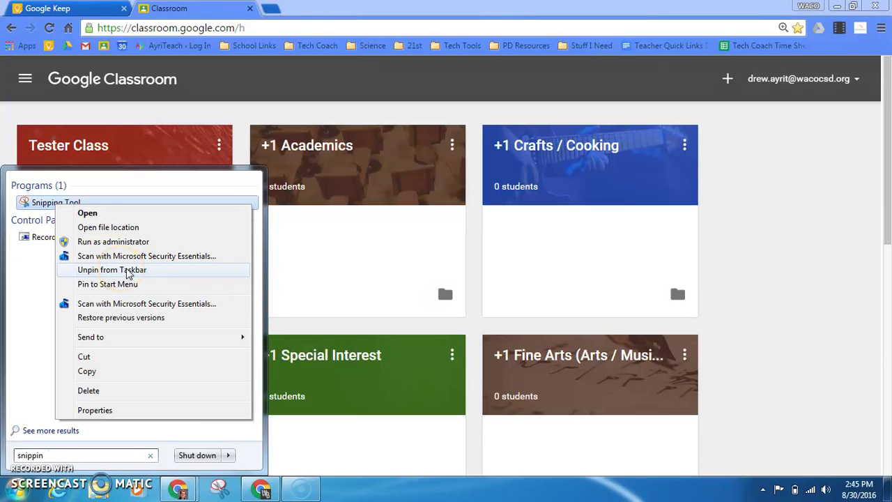
{"action": "left_click", "coordinate": [375, 489]}
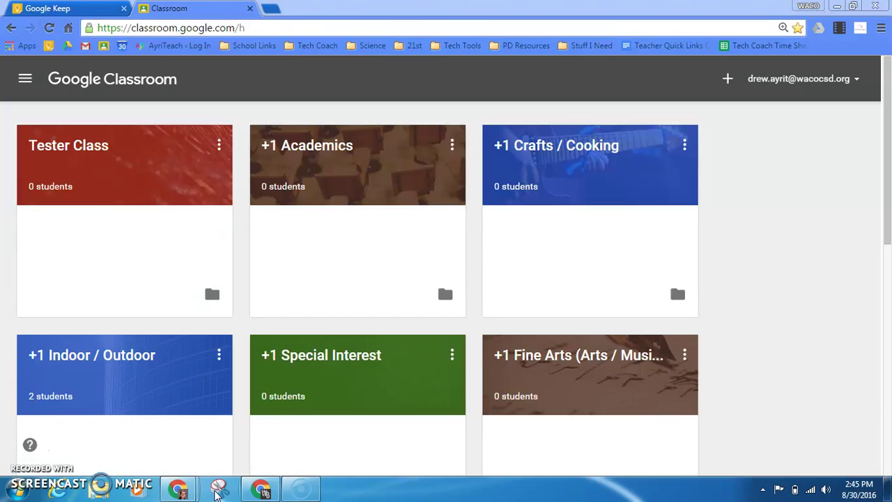
Launch the Snipping Tool and capture the Google Classroom page from its header down through the class cards.
{"action": "left_click", "coordinate": [216, 491]}
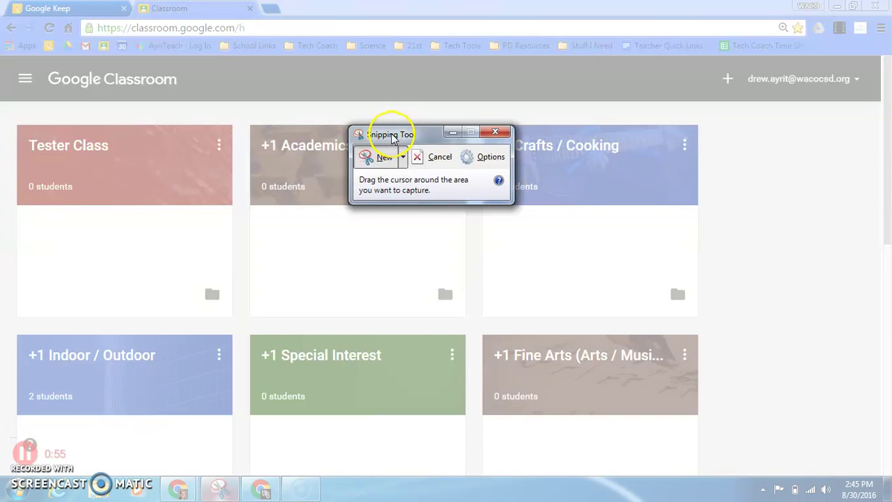
{"action": "left_click_drag", "start_coordinate": [394, 137], "coordinate": [389, 166]}
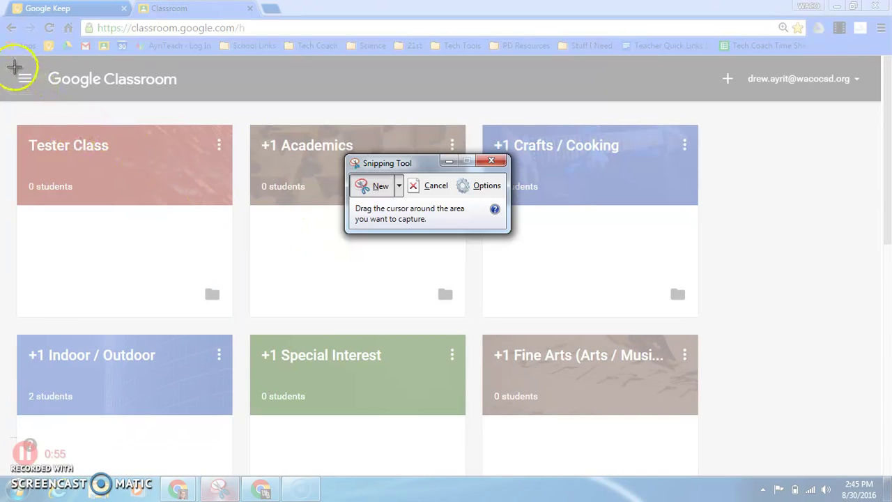
{"action": "left_click_drag", "start_coordinate": [9, 56], "coordinate": [871, 454]}
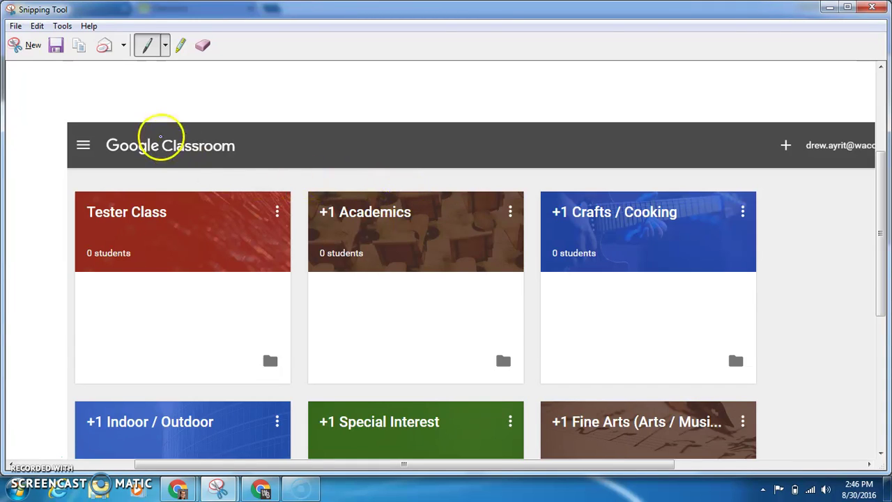
Draw a wavy blue pen line above the snip's header and highlight the Google Classroom title in yellow.
{"action": "left_click", "coordinate": [156, 53]}
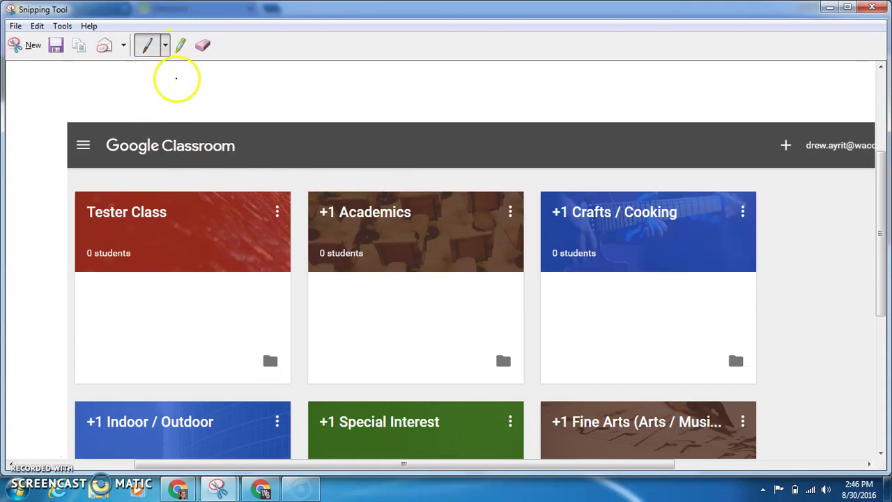
{"action": "mouse_move", "coordinate": [168, 87]}
{"action": "left_mouse_down"}
{"action": "mouse_move", "coordinate": [161, 97]}
{"action": "mouse_move", "coordinate": [543, 101]}
{"action": "left_mouse_up"}
{"action": "left_click", "coordinate": [180, 44]}
{"action": "mouse_move", "coordinate": [119, 143]}
{"action": "left_mouse_down"}
{"action": "mouse_move", "coordinate": [273, 149]}
{"action": "mouse_move", "coordinate": [89, 144]}
{"action": "left_mouse_up"}
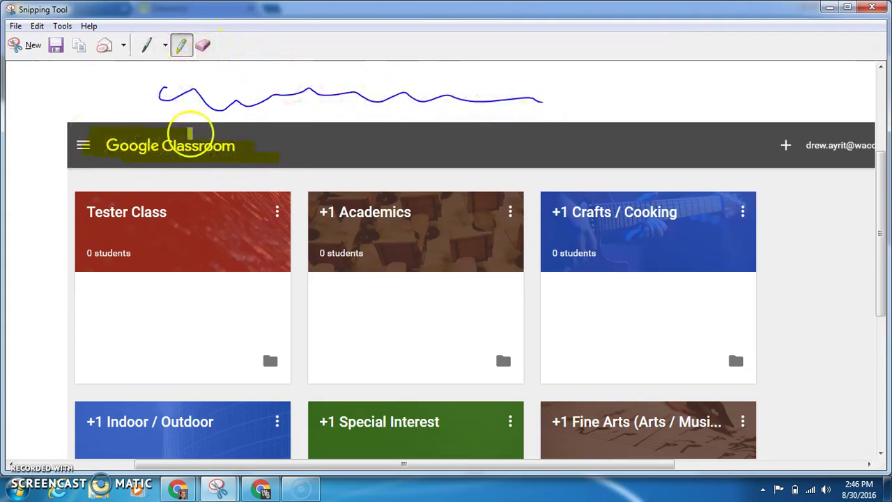
Switch to the Custom Pen and draw a looping stroke over the wavy line above the header.
{"action": "left_click", "coordinate": [148, 45]}
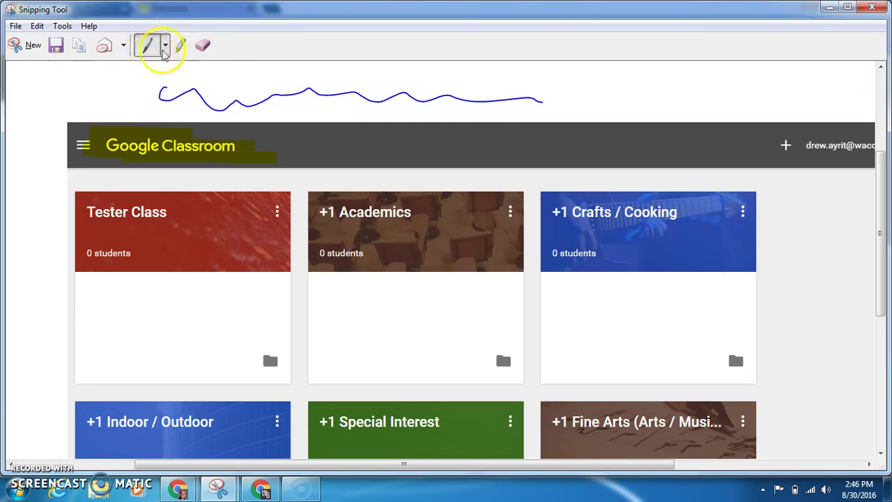
{"action": "left_click", "coordinate": [165, 45]}
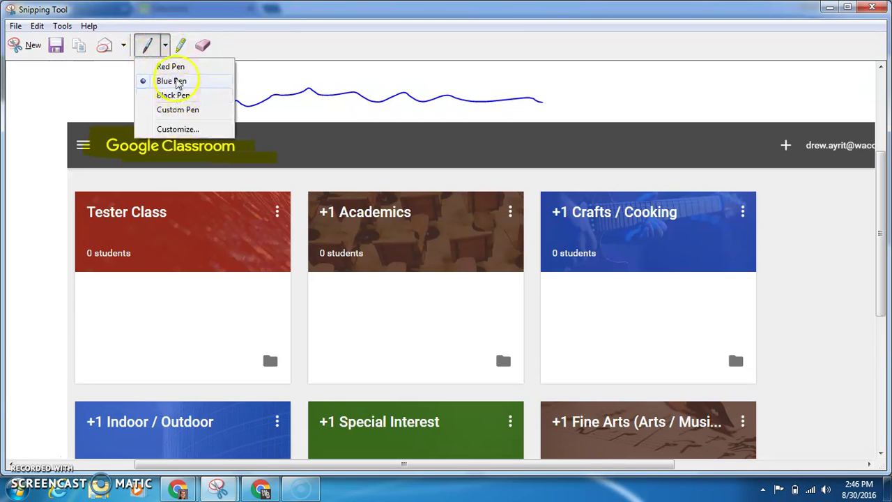
{"action": "left_click", "coordinate": [180, 109]}
{"action": "mouse_move", "coordinate": [160, 94]}
{"action": "left_mouse_down"}
{"action": "mouse_move", "coordinate": [207, 88]}
{"action": "mouse_move", "coordinate": [423, 102]}
{"action": "mouse_move", "coordinate": [390, 84]}
{"action": "mouse_move", "coordinate": [299, 104]}
{"action": "mouse_move", "coordinate": [283, 123]}
{"action": "mouse_move", "coordinate": [299, 104]}
{"action": "left_mouse_up"}
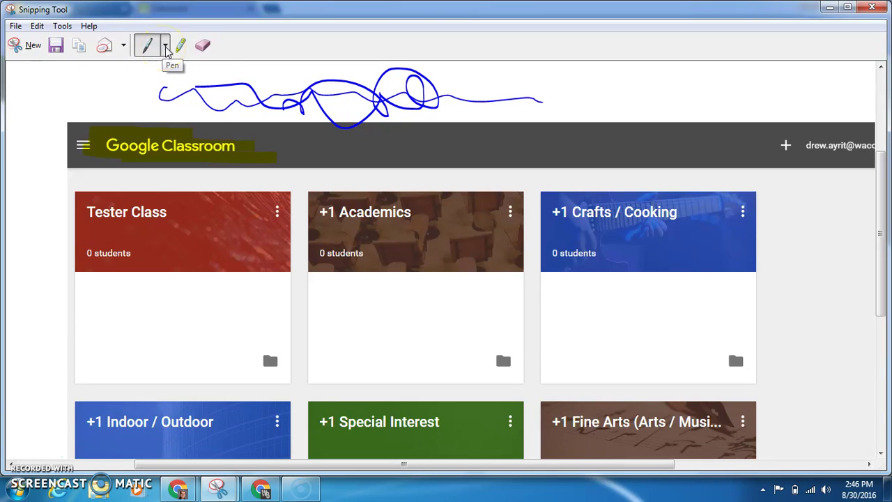
Erase the pen strokes above the header and the highlight on the Google Classroom title.
{"action": "left_click", "coordinate": [203, 44]}
{"action": "left_click", "coordinate": [227, 85]}
{"action": "left_click", "coordinate": [177, 150]}
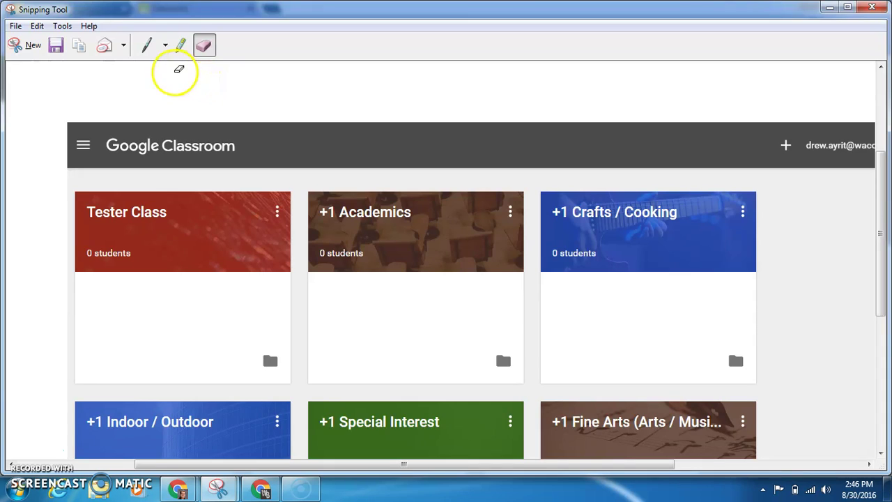
Save the snip as a PNG file named googleclassroomsnip in the Downloads folder.
{"action": "left_click", "coordinate": [81, 52]}
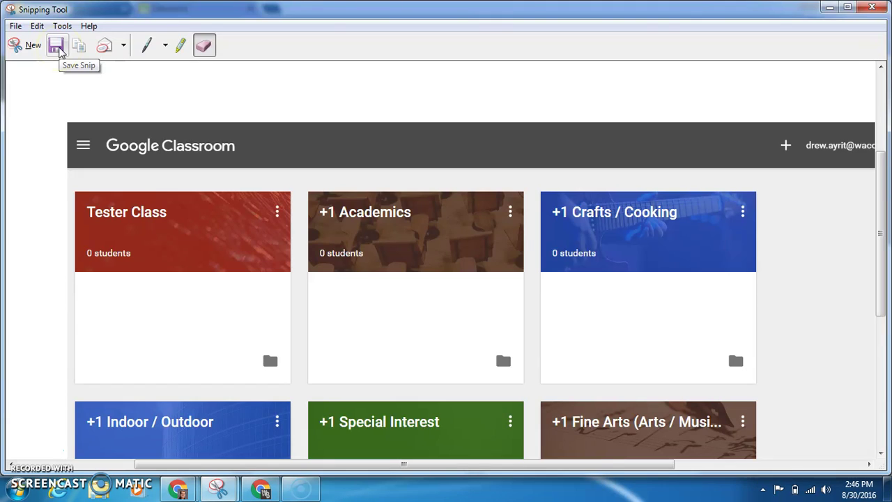
{"action": "left_click", "coordinate": [58, 52]}
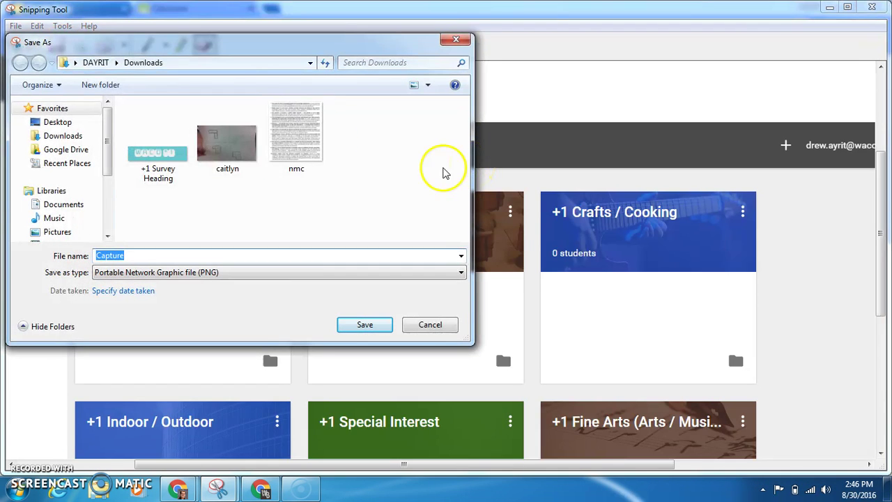
{"action": "type", "text": "googleclassroom"}
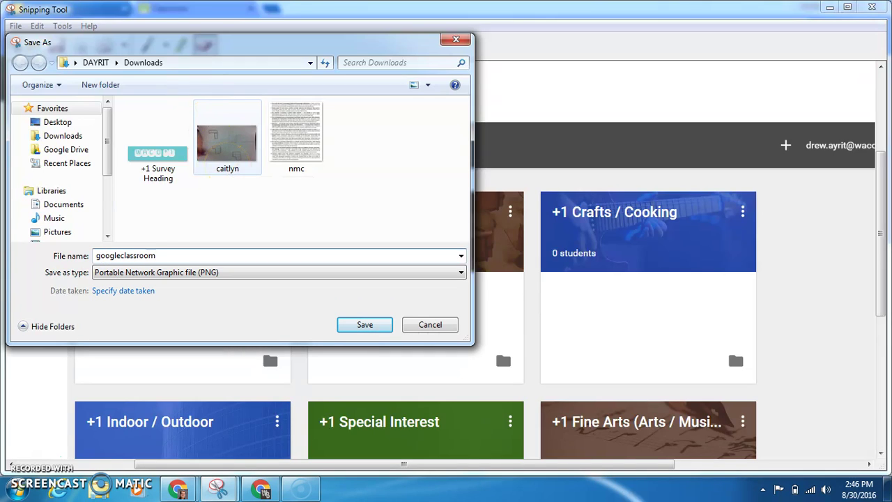
{"action": "type", "text": "snip"}
{"action": "key", "text": "Return"}
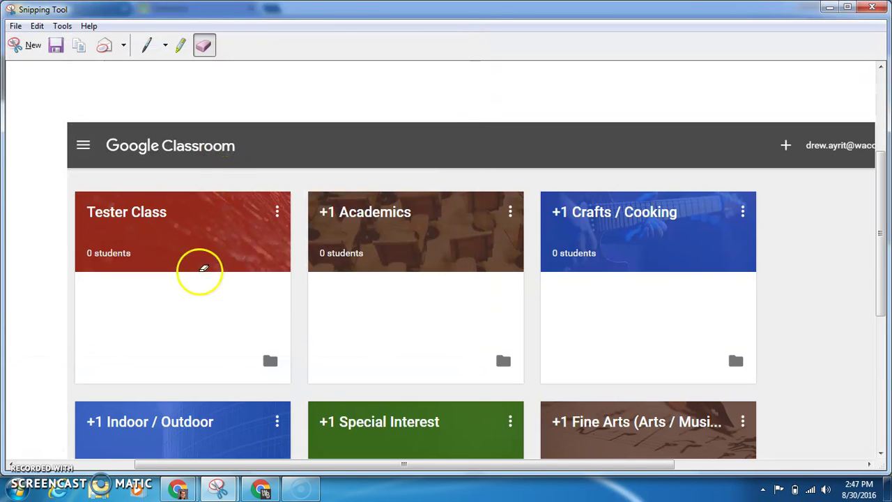
View the saved googleclassroomsnip image from the Downloads folder, then close the image and the folder.
{"action": "left_click", "coordinate": [100, 488]}
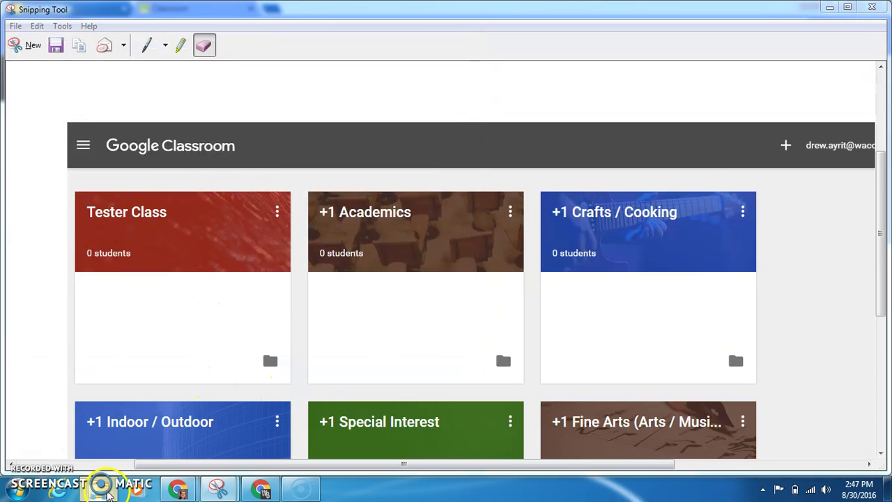
{"action": "left_click", "coordinate": [230, 151]}
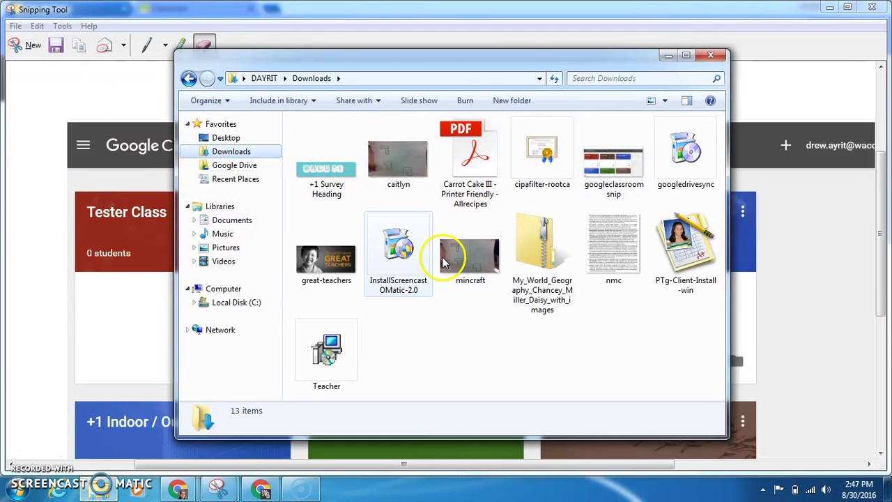
{"action": "left_click", "coordinate": [613, 171]}
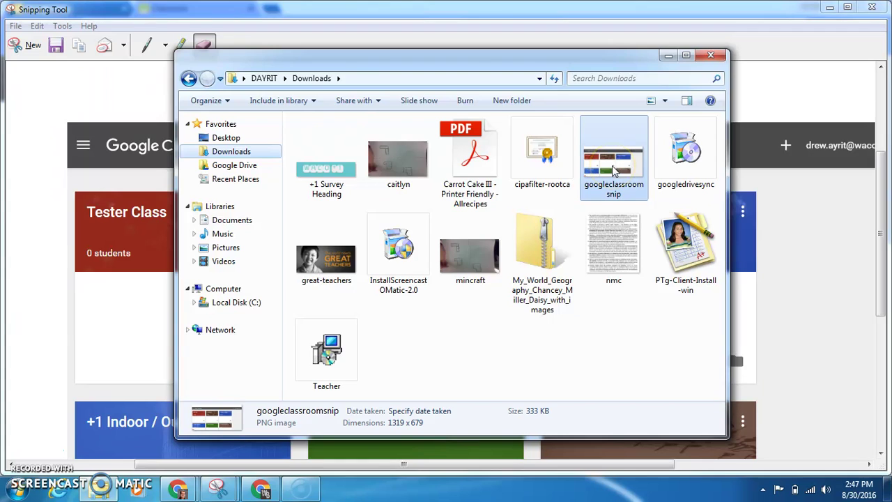
{"action": "double_click", "coordinate": [613, 171]}
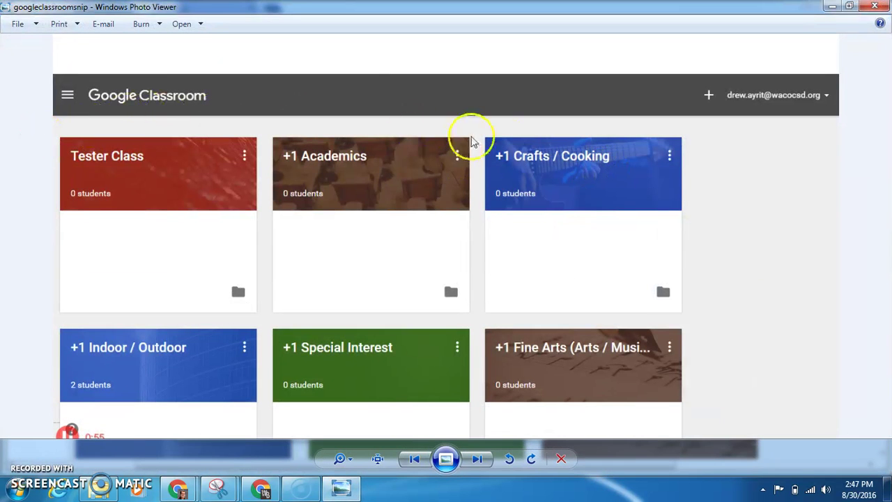
{"action": "left_click", "coordinate": [875, 6]}
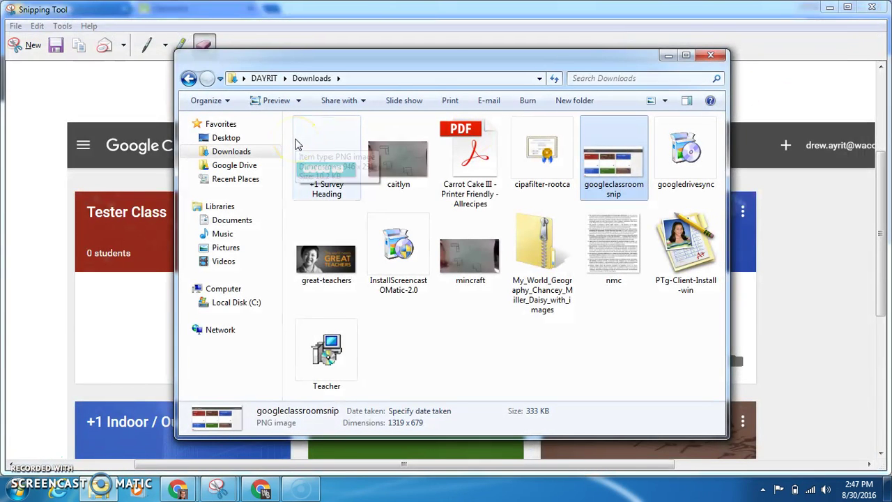
{"action": "left_click", "coordinate": [710, 55]}
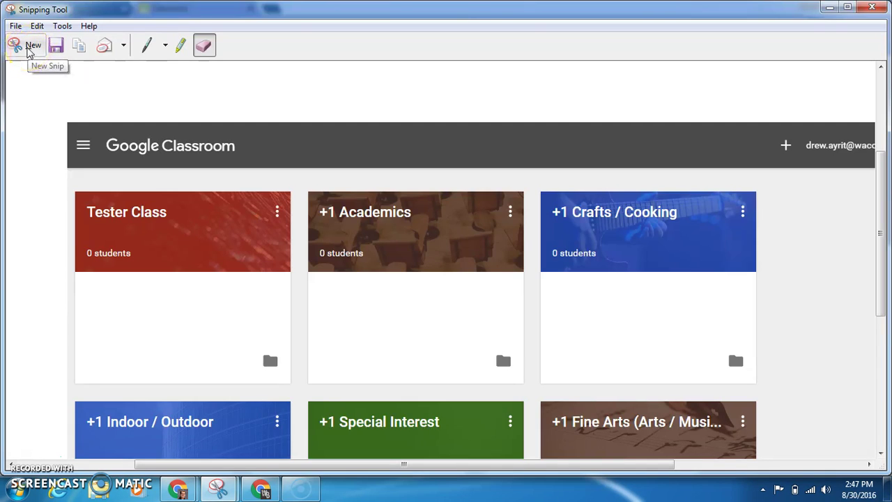
Take a new snip of only the +1 Academics class card.
{"action": "left_click", "coordinate": [28, 53]}
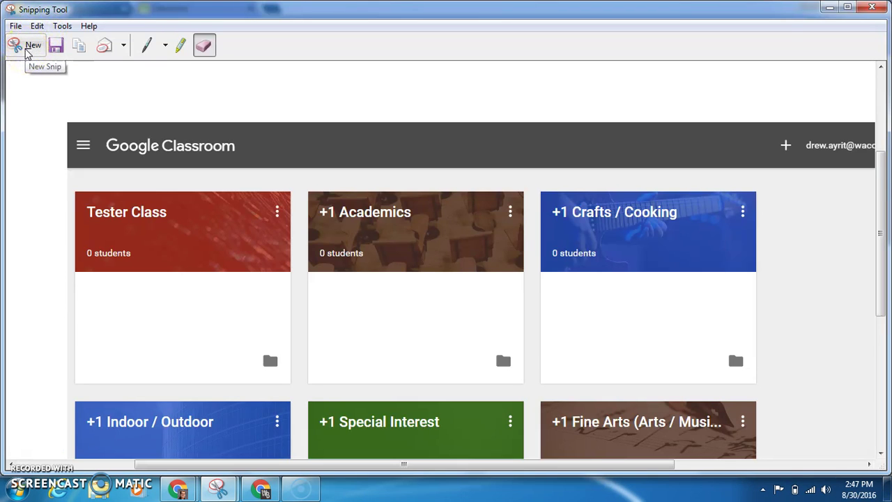
{"action": "left_click", "coordinate": [31, 50]}
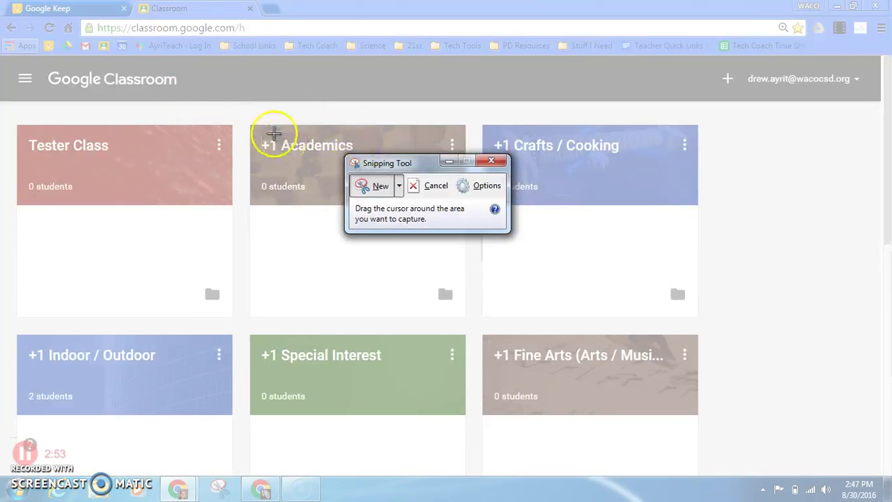
{"action": "left_click_drag", "start_coordinate": [241, 112], "coordinate": [474, 328]}
Circle the folder icon on the +1 Academics card with the pen and copy the snip.
{"action": "left_click", "coordinate": [321, 45]}
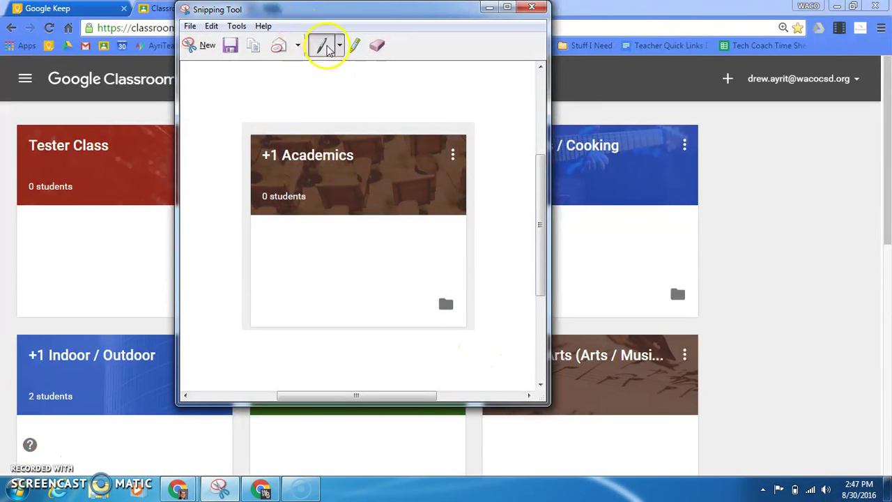
{"action": "mouse_move", "coordinate": [464, 247]}
{"action": "left_mouse_down"}
{"action": "mouse_move", "coordinate": [407, 290]}
{"action": "mouse_move", "coordinate": [474, 283]}
{"action": "mouse_move", "coordinate": [426, 339]}
{"action": "mouse_move", "coordinate": [427, 275]}
{"action": "mouse_move", "coordinate": [468, 318]}
{"action": "mouse_move", "coordinate": [434, 260]}
{"action": "left_mouse_up"}
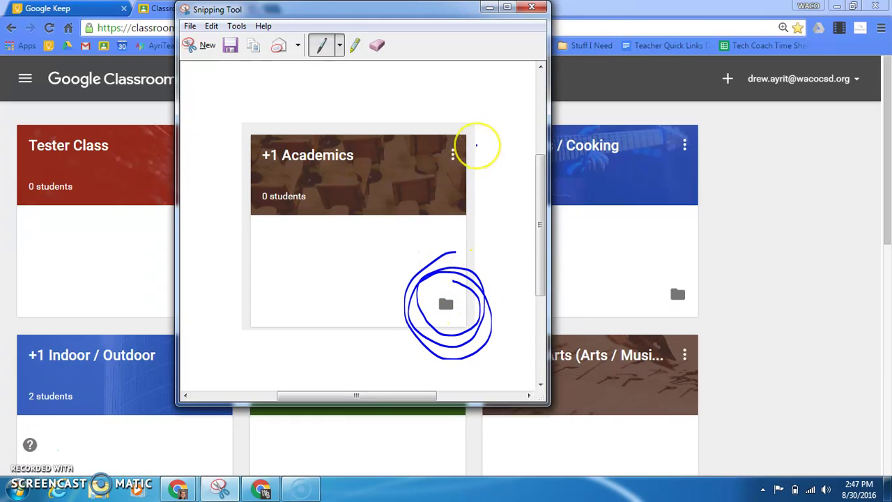
{"action": "left_click", "coordinate": [252, 45]}
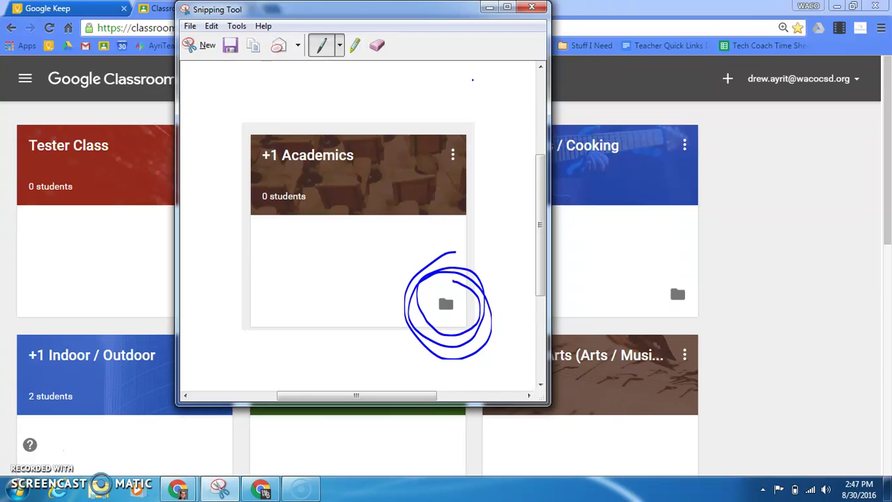
{"action": "left_click", "coordinate": [458, 95]}
{"action": "left_click", "coordinate": [469, 95]}
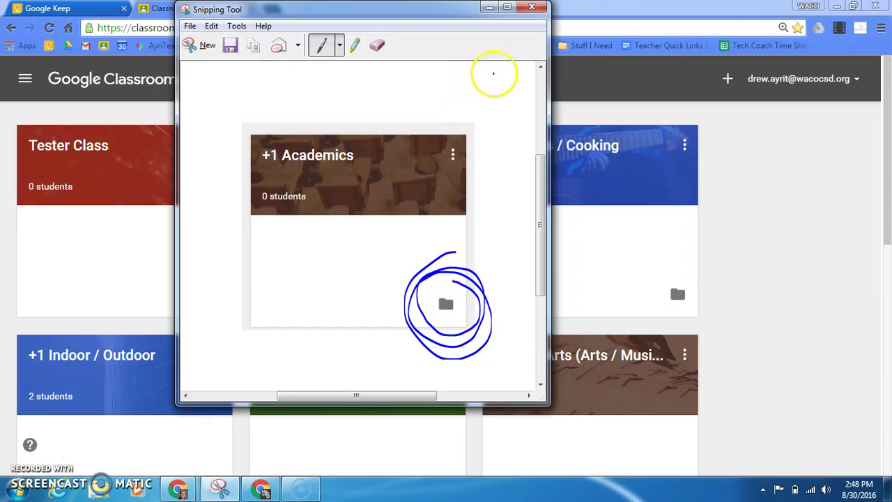
Close the Snipping Tool without saving the changes to the +1 Academics snip.
{"action": "left_click", "coordinate": [534, 7]}
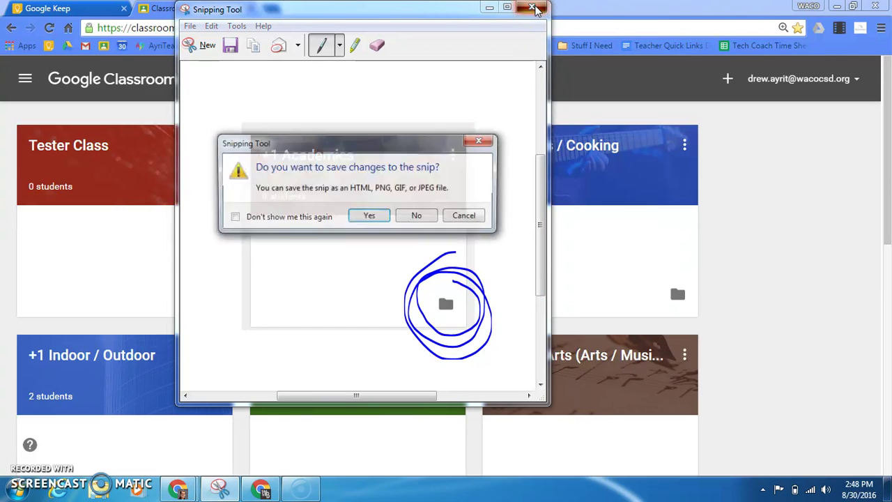
{"action": "left_click", "coordinate": [417, 217]}
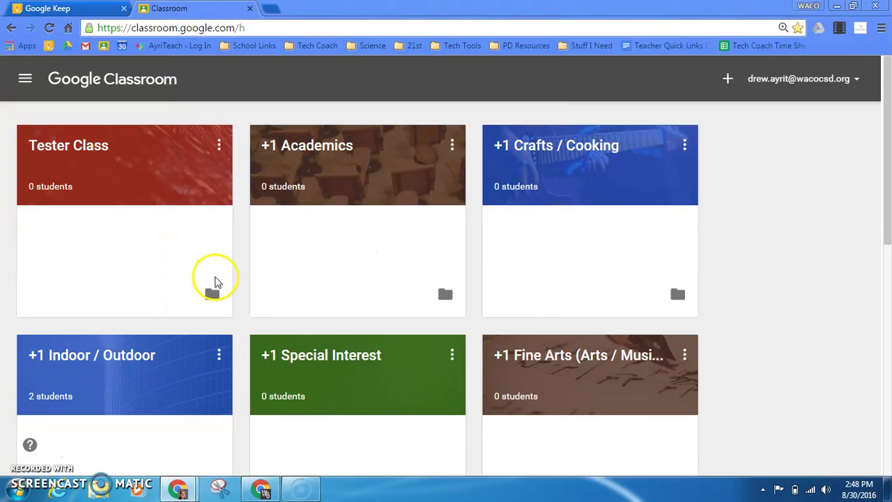